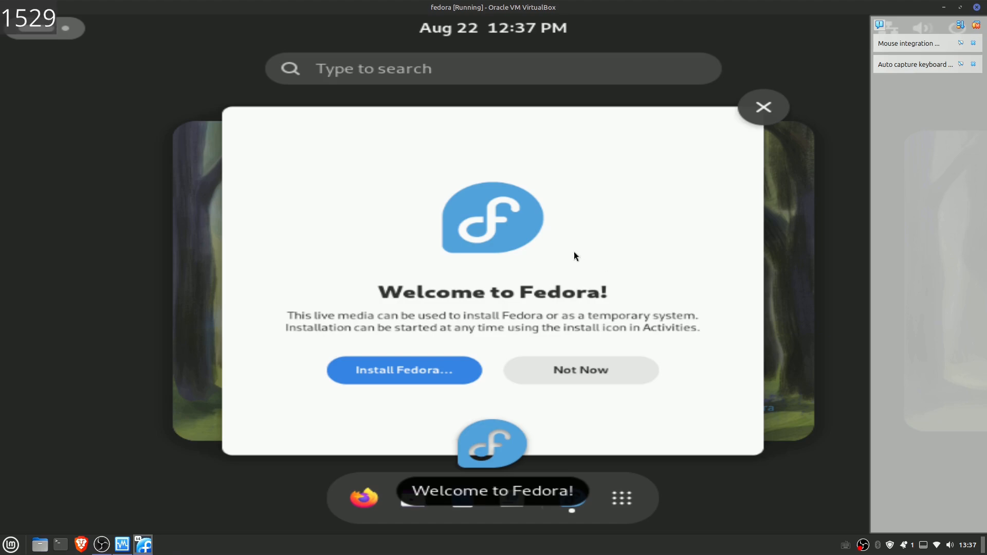
Step: Launch the Fedora installer from the live desktop and continue with English (United States) as the installation language
left_click(403, 374)
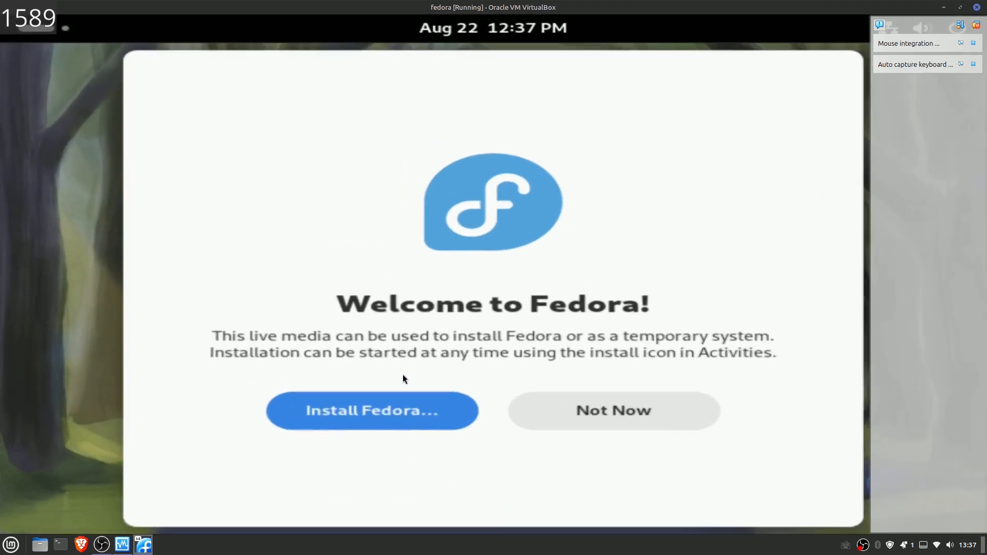
left_click(382, 419)
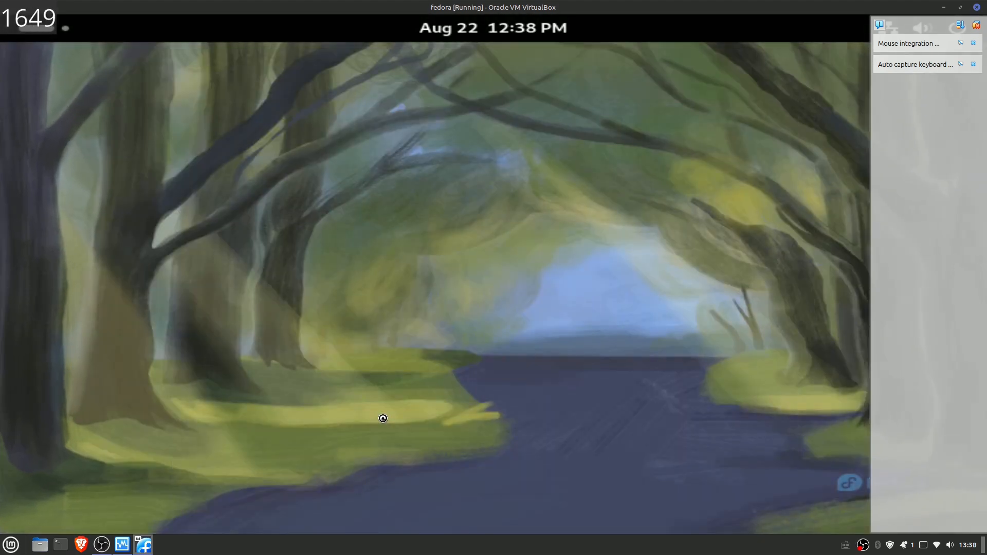
left_click(42, 35)
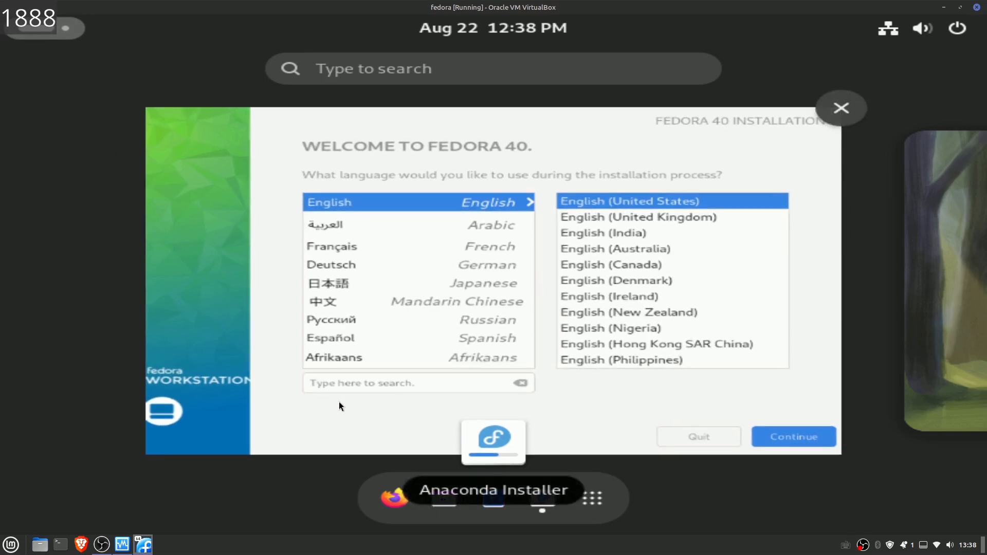
left_click(339, 403)
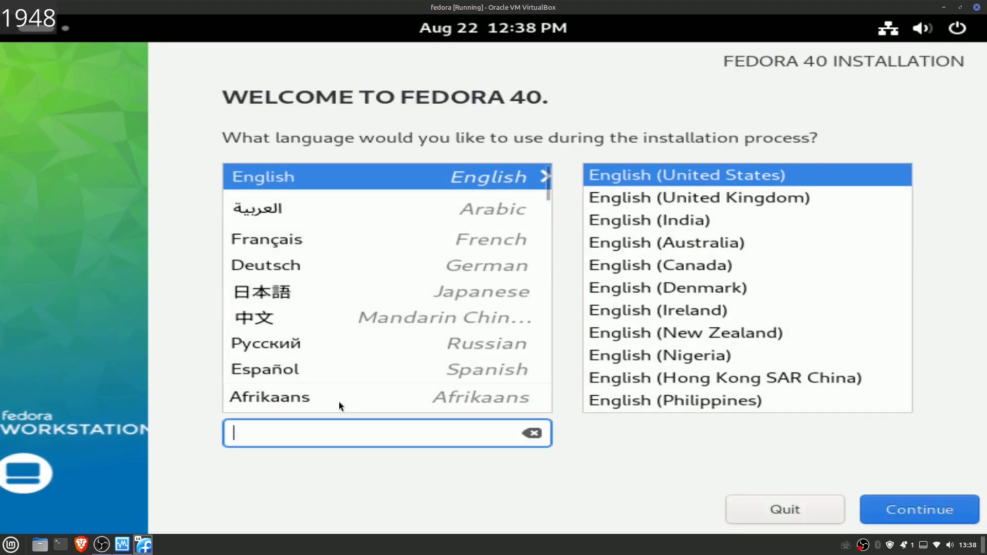
left_click(911, 506)
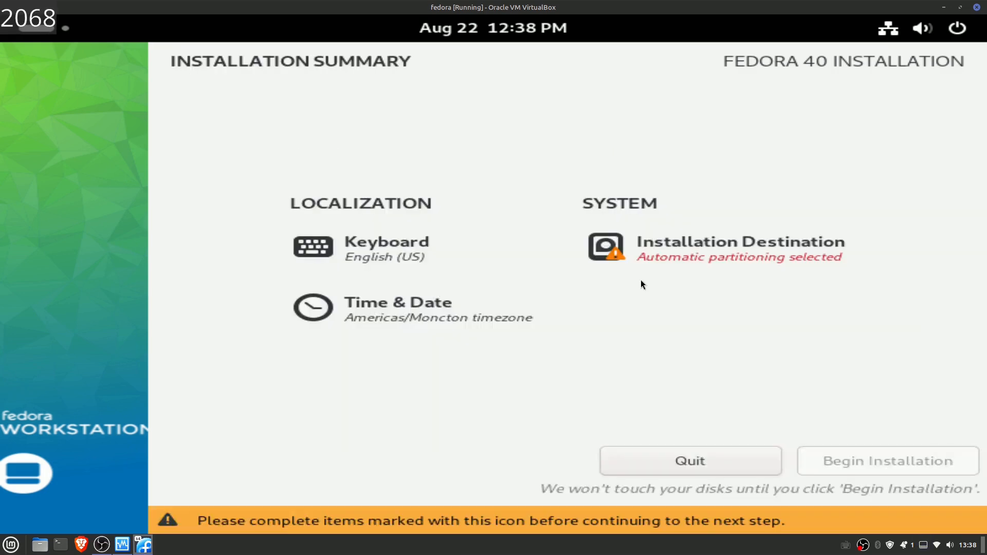
Step: Choose the 40 GiB ATA VBOX HARDDISK as the destination with automatic storage configuration and begin the installation
left_click(676, 257)
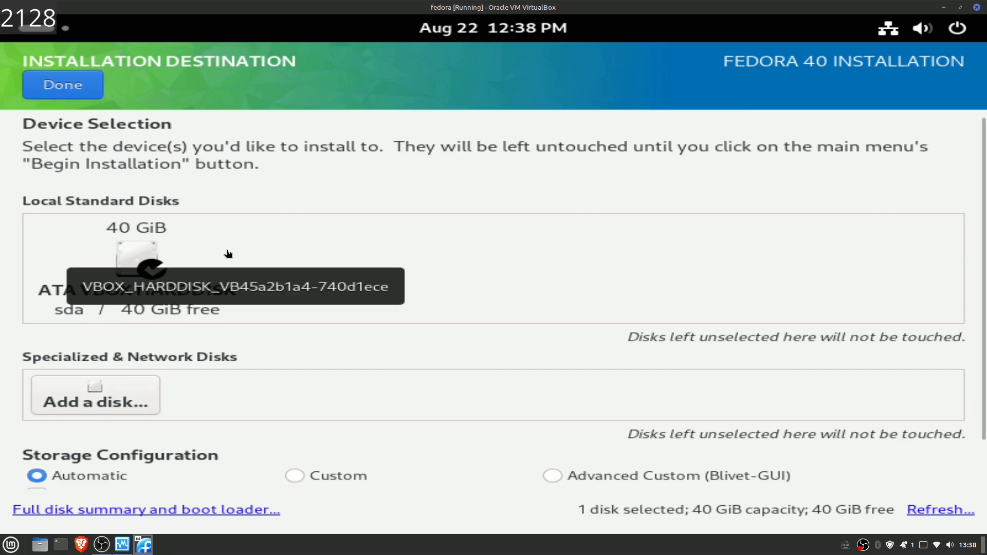
left_click(228, 253)
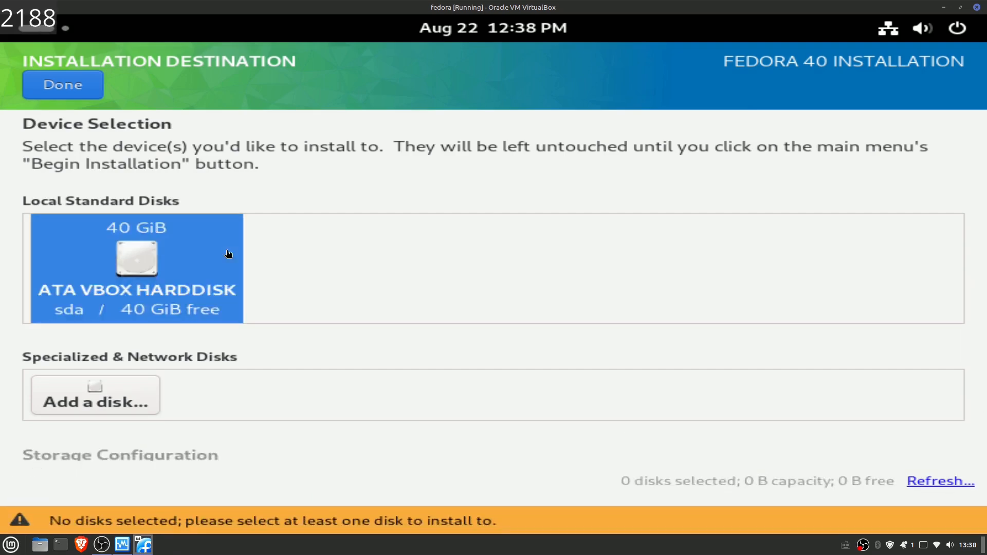
left_click(213, 261)
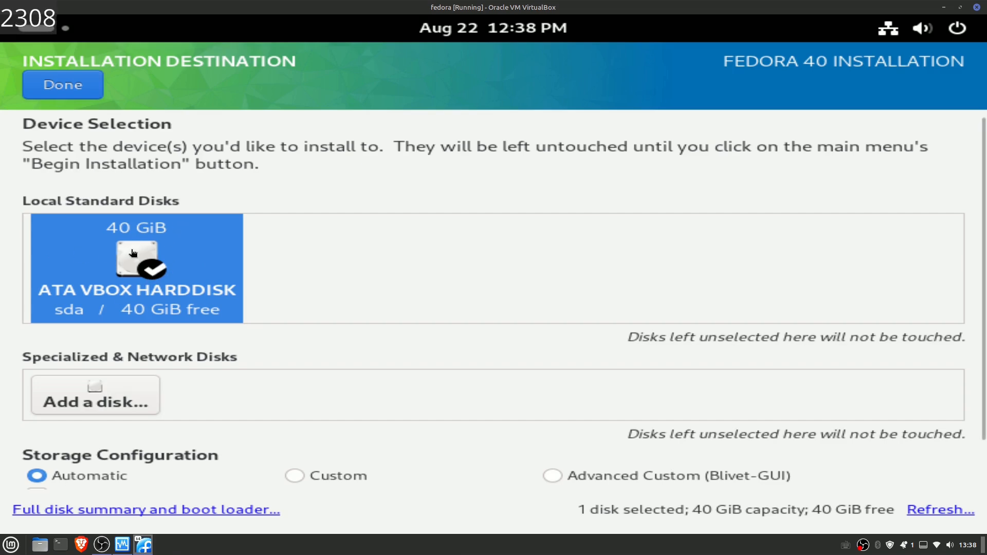
scroll(514, 317, "down", 2)
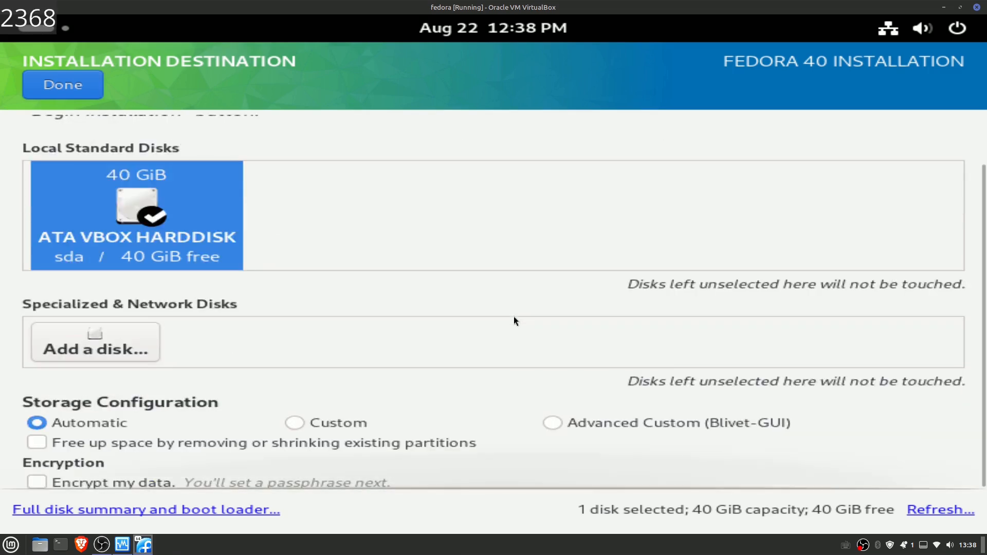
scroll(514, 317, "up", 2)
left_click(72, 87)
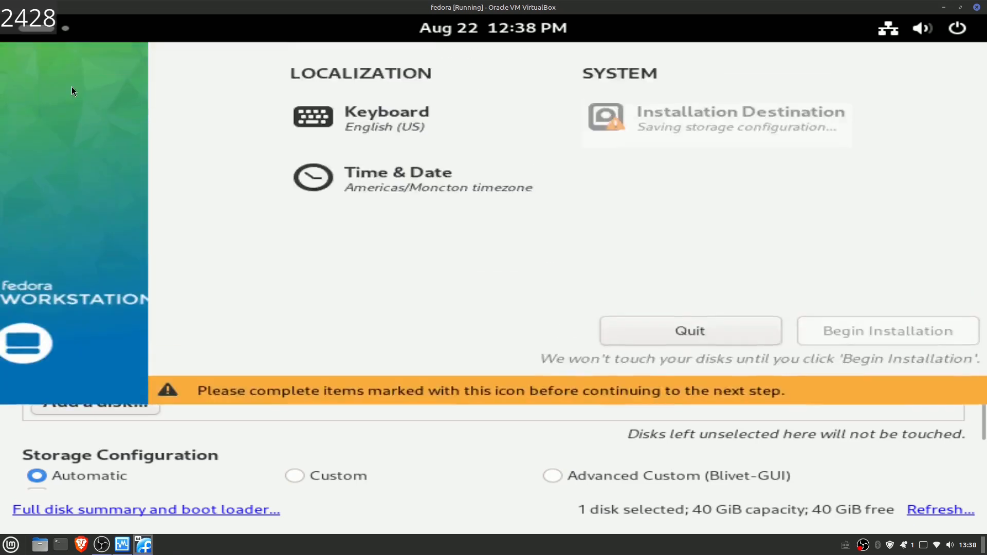
left_click(837, 495)
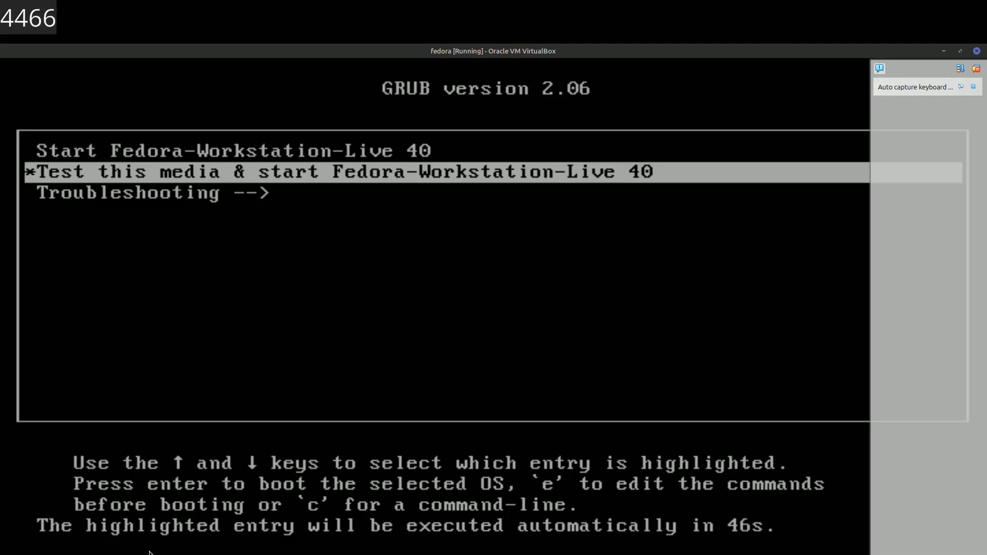
Step: Boot the "Test this media & start Fedora-Workstation-Live 40" entry
key("Return")
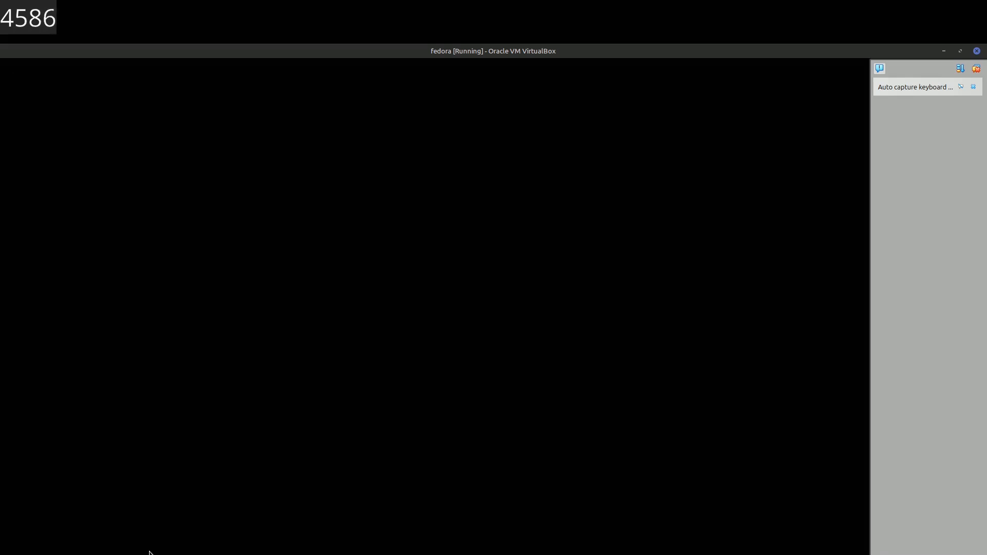
mouse_move(122, 554)
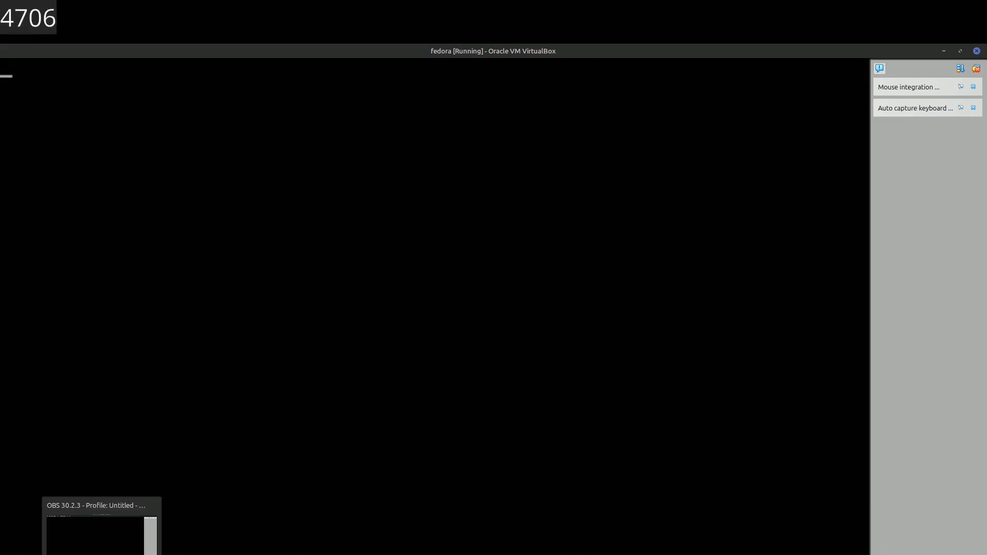
left_click(102, 551)
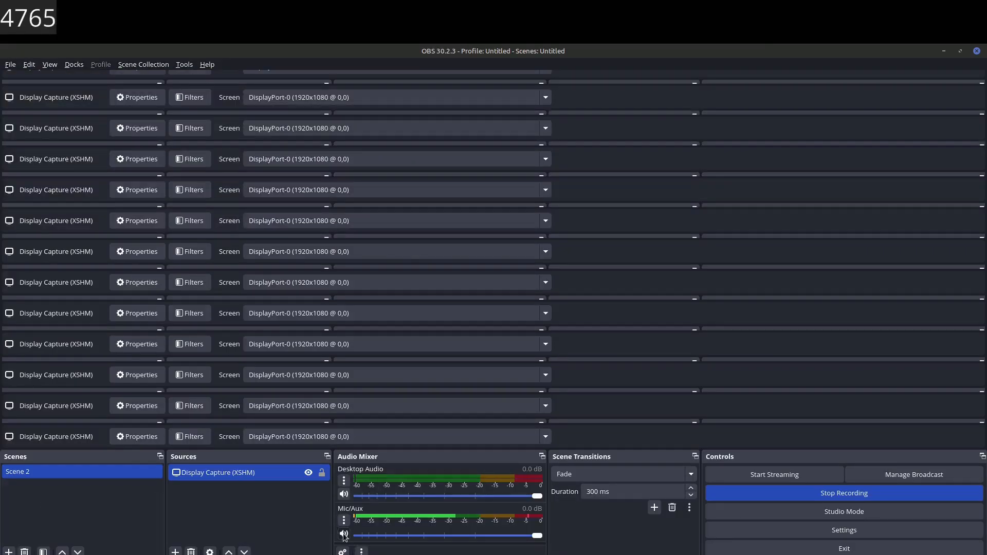
key("alt+Tab")
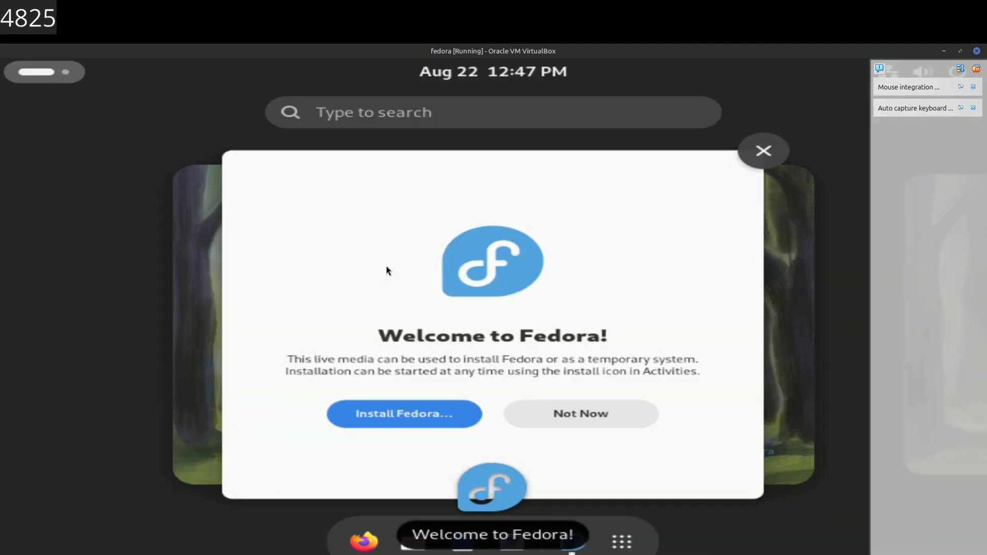
Step: Launch the Fedora installer, clearing the virtual machine notifications, and continue with English (United States)
left_click(427, 414)
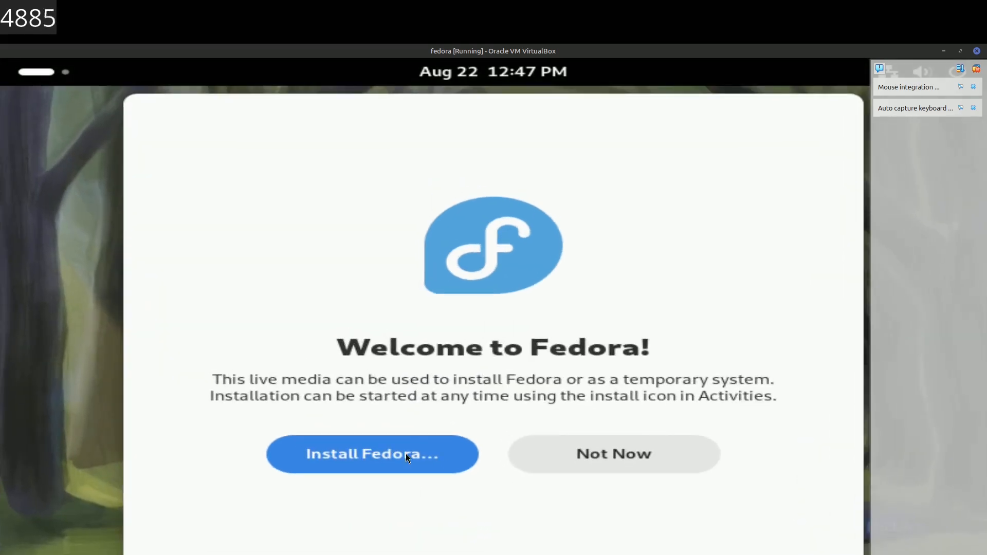
left_click(402, 457)
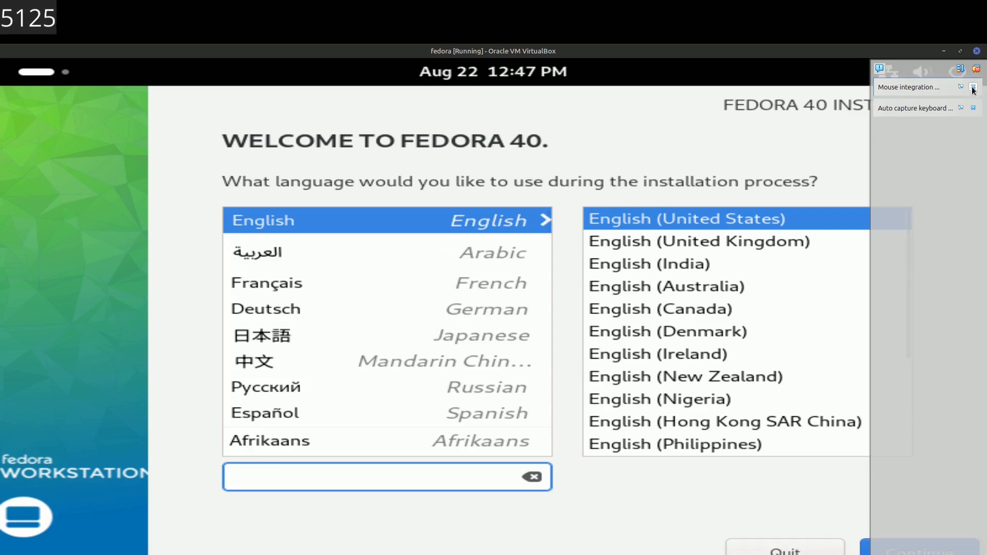
left_click(976, 69)
left_click(919, 552)
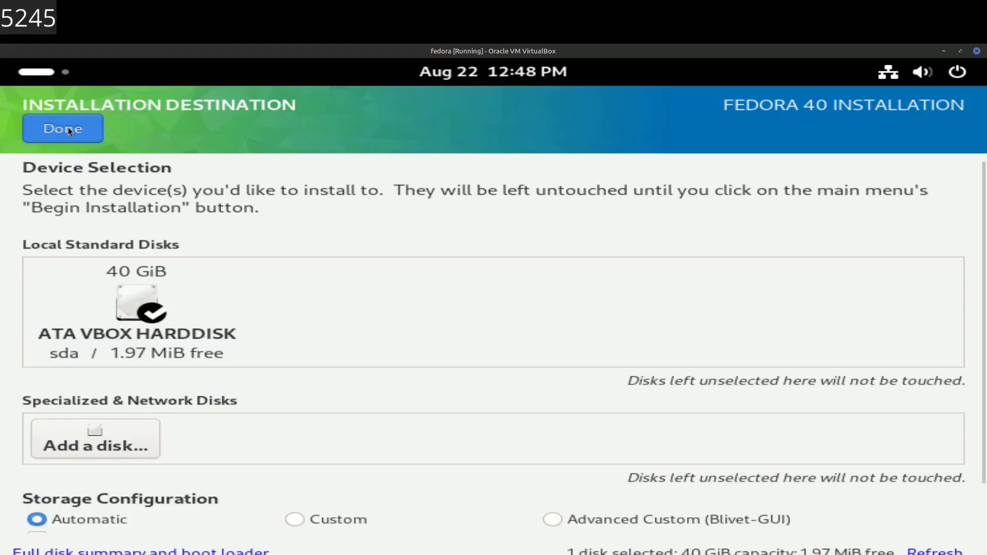
Step: Confirm the ATA VBOX HARDDISK as the installation destination and open the tool for reclaiming disk space
left_click(68, 127)
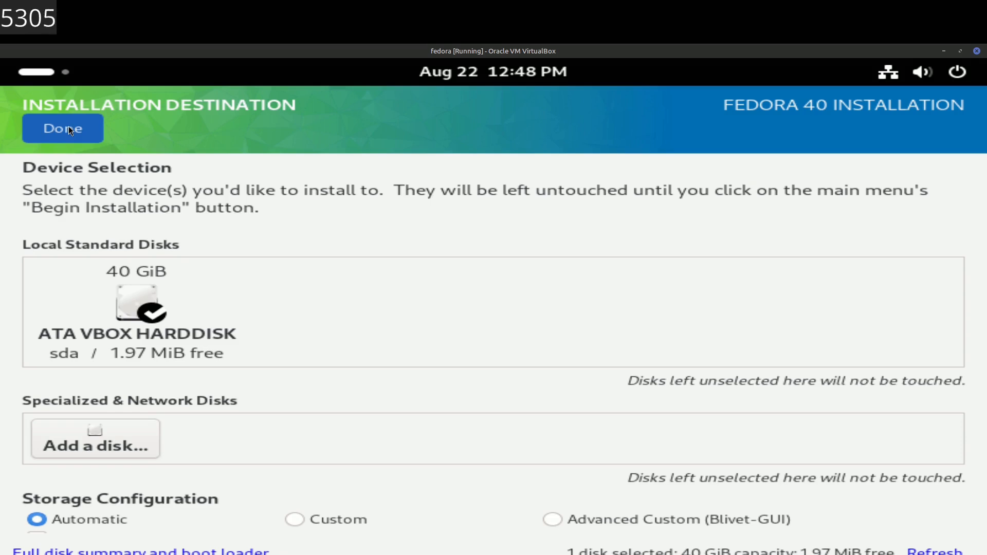
left_click(155, 305)
left_click(156, 305)
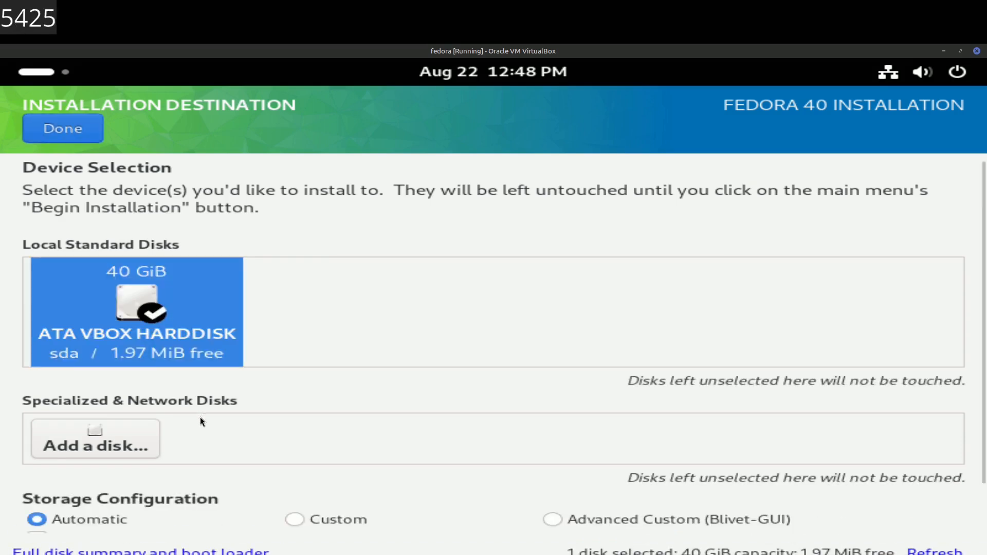
scroll(200, 418, "down", 1)
left_click(80, 127)
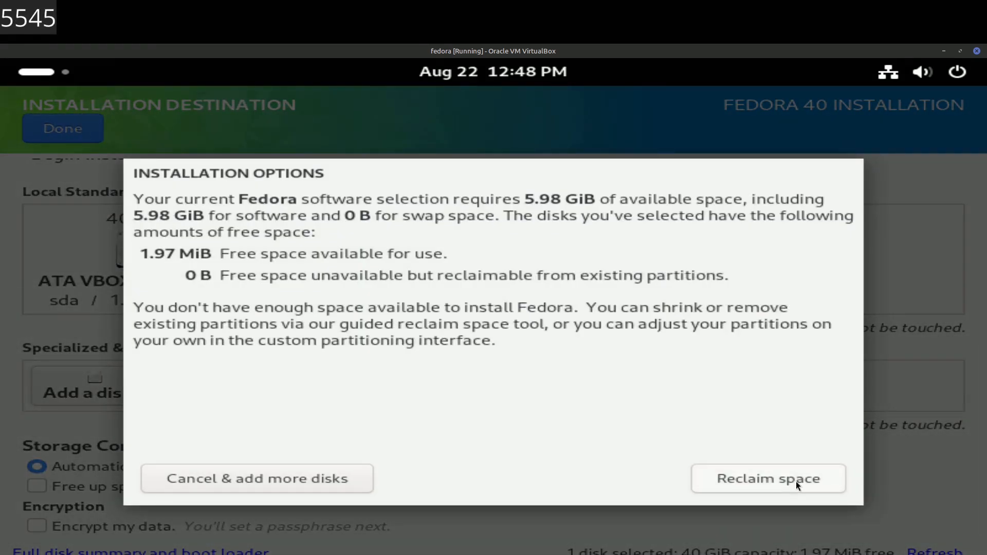
left_click(776, 484)
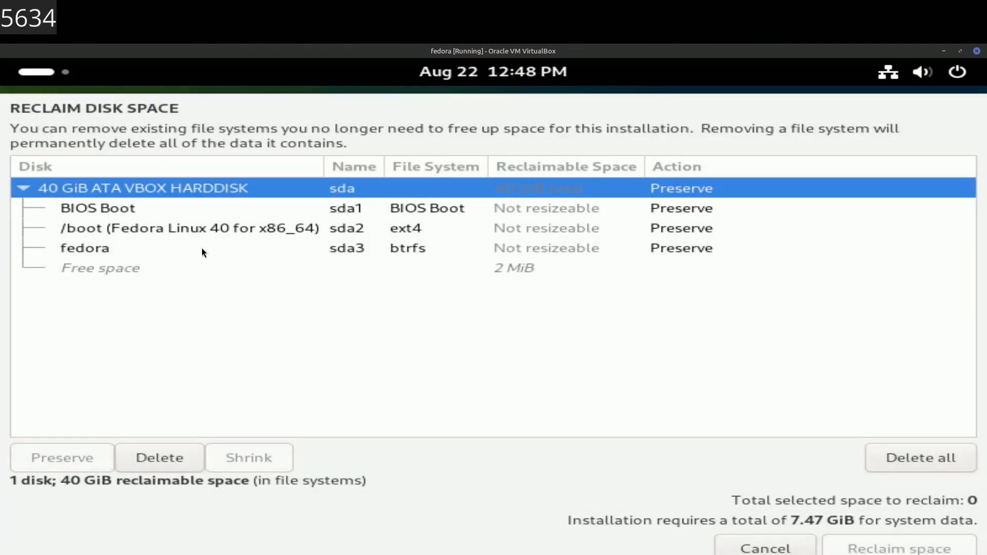
Step: Mark the BIOS Boot, /boot and fedora partitions, plus the whole 40 GiB disk, for deletion and reclaim the space
left_click(125, 214)
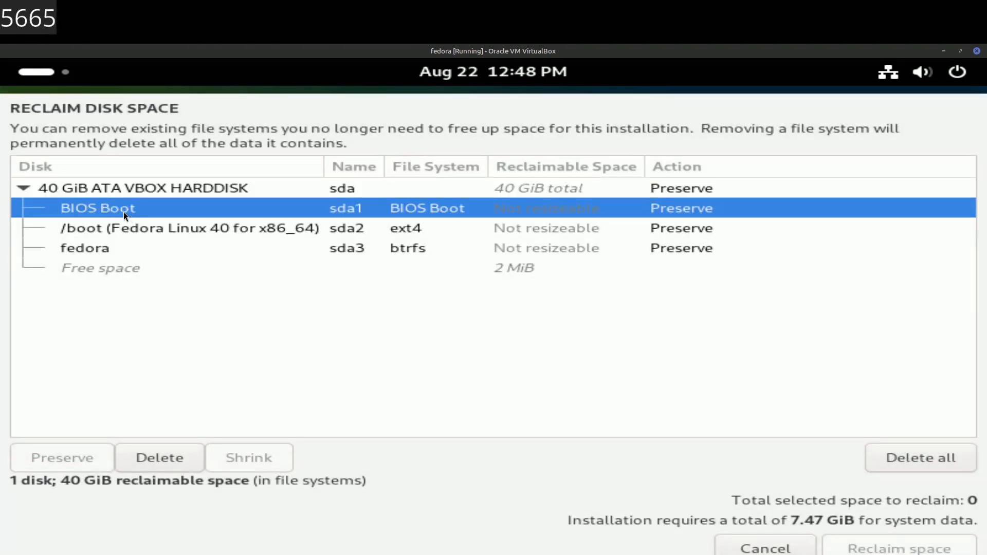
left_click(128, 226)
left_click(116, 208)
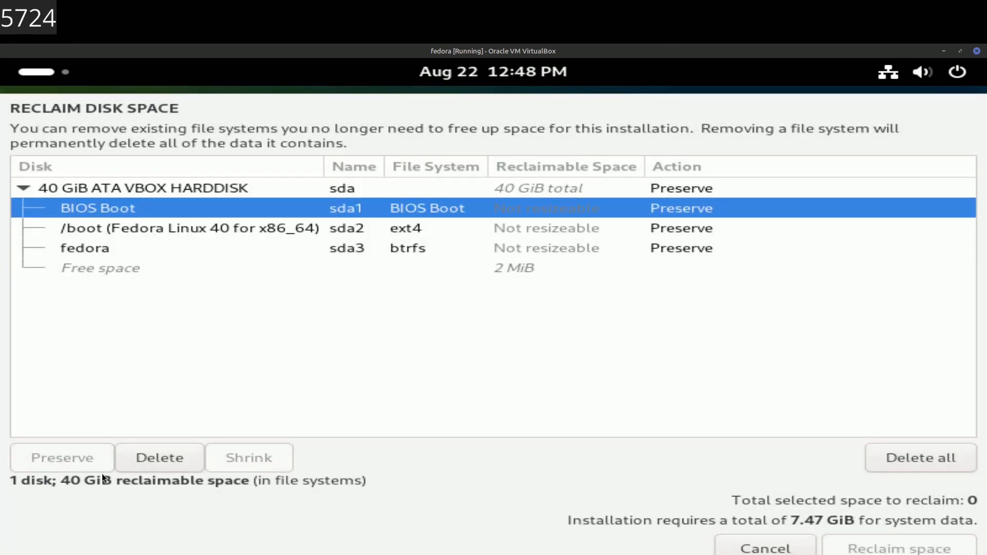
left_click(142, 455)
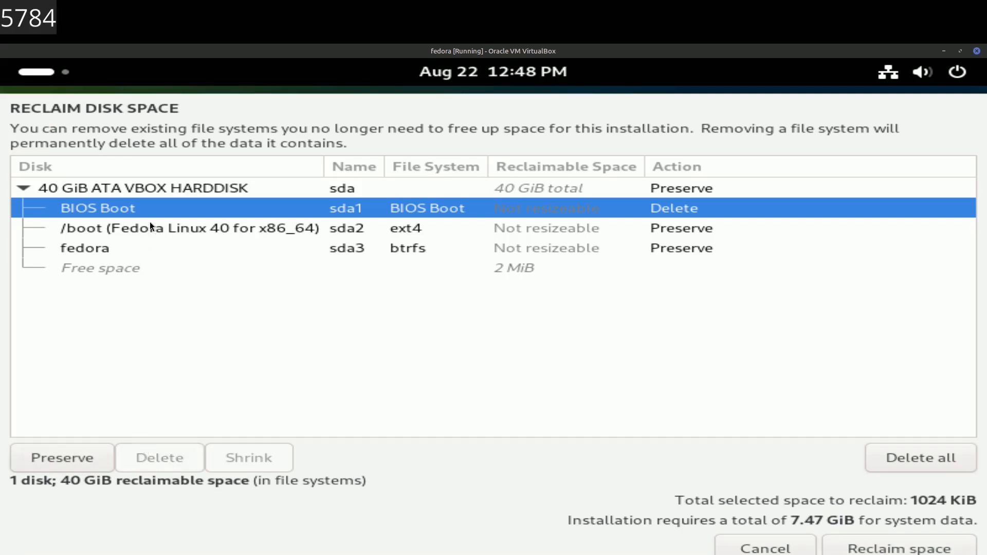
left_click(150, 225)
left_click(145, 462)
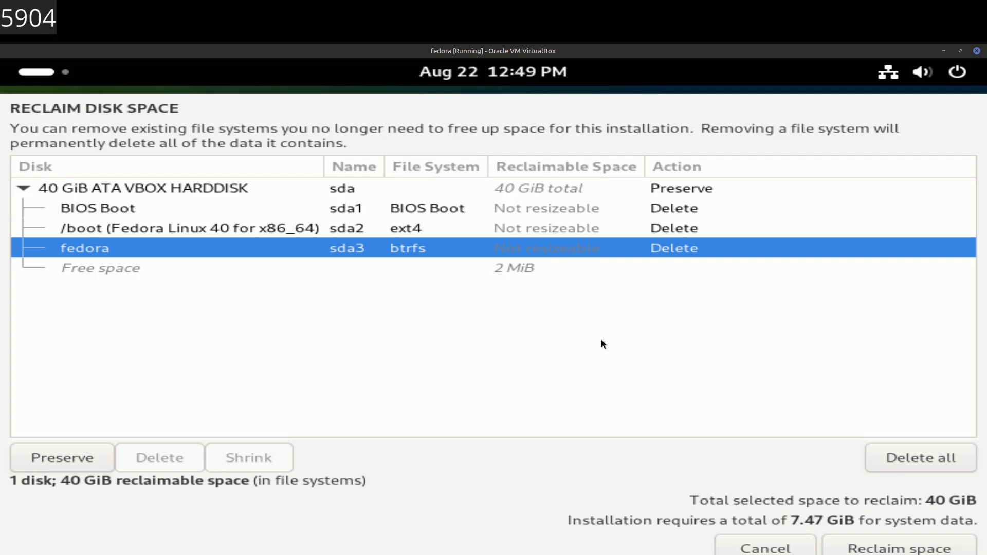
left_click(898, 465)
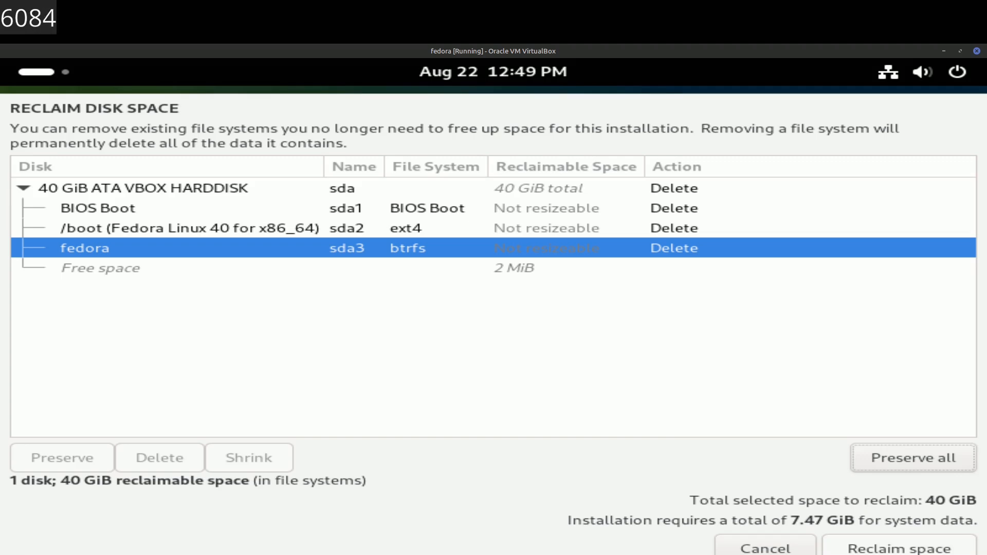
left_click(898, 548)
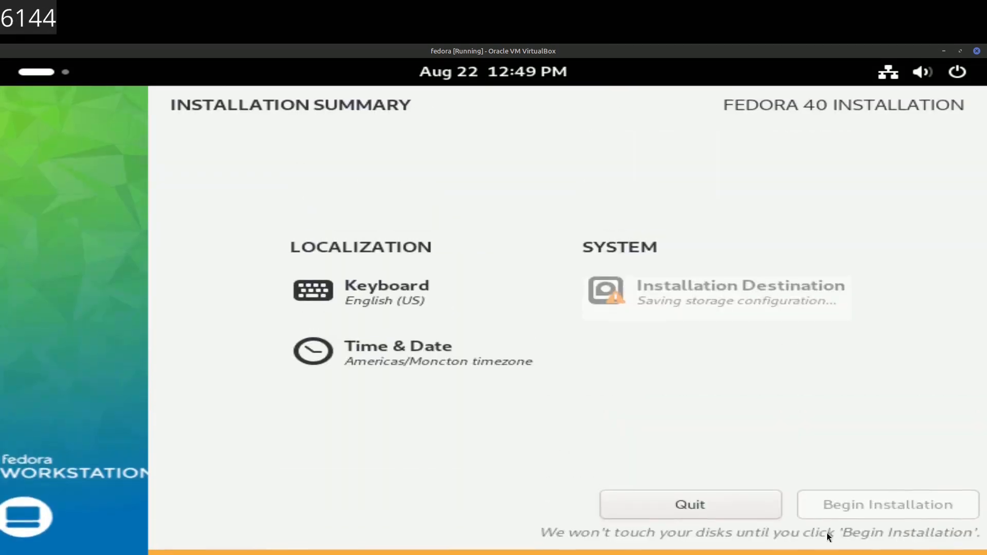
Step: Reopen the installation destination, reselect the ATA VBOX HARDDISK, and review the full disk summary and boot loader
left_click(664, 314)
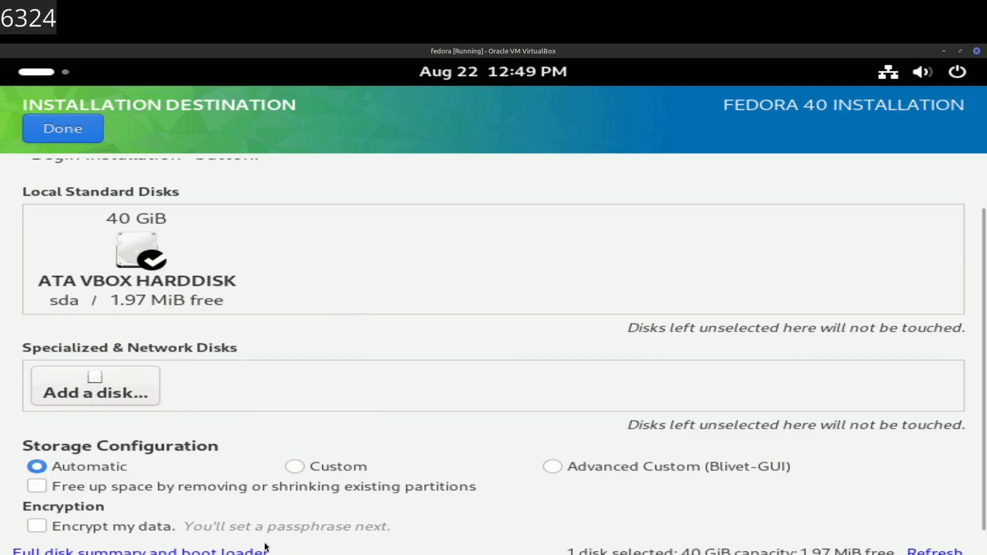
left_click(150, 263)
left_click(149, 263)
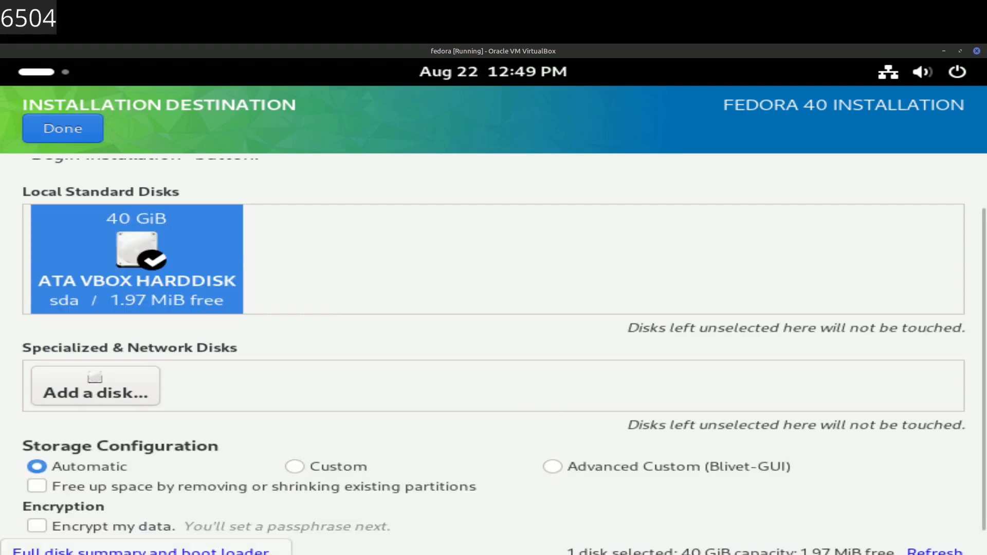
left_click(155, 550)
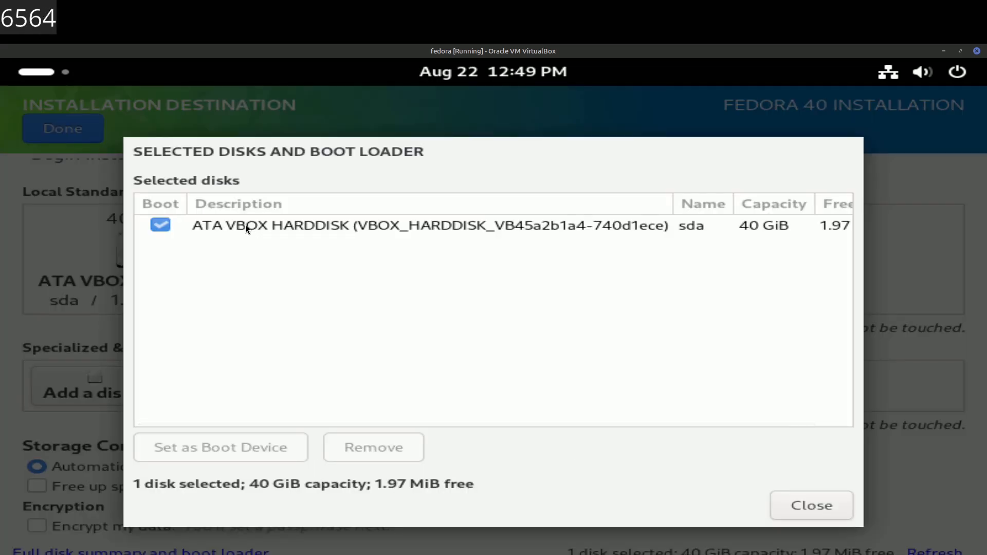
left_click(245, 226)
left_click(812, 516)
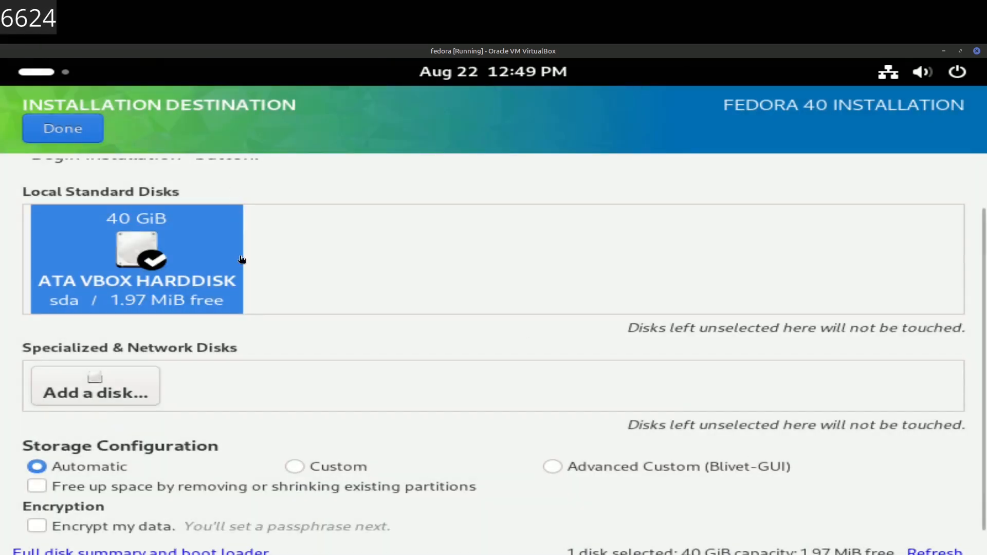
Step: Keep automatic storage configuration, accept the selected disk and reopen the space reclaiming tool
scroll(165, 425, "up", 2)
scroll(165, 427, "down", 2)
left_click(47, 465)
scroll(201, 289, "up", 2)
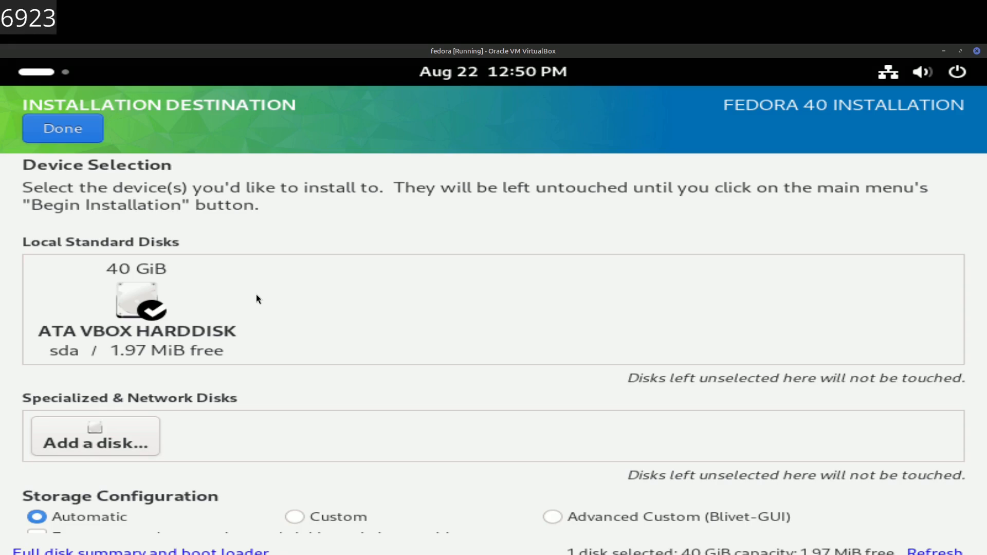
scroll(256, 296, "down", 2)
scroll(62, 177, "up", 2)
left_click(64, 125)
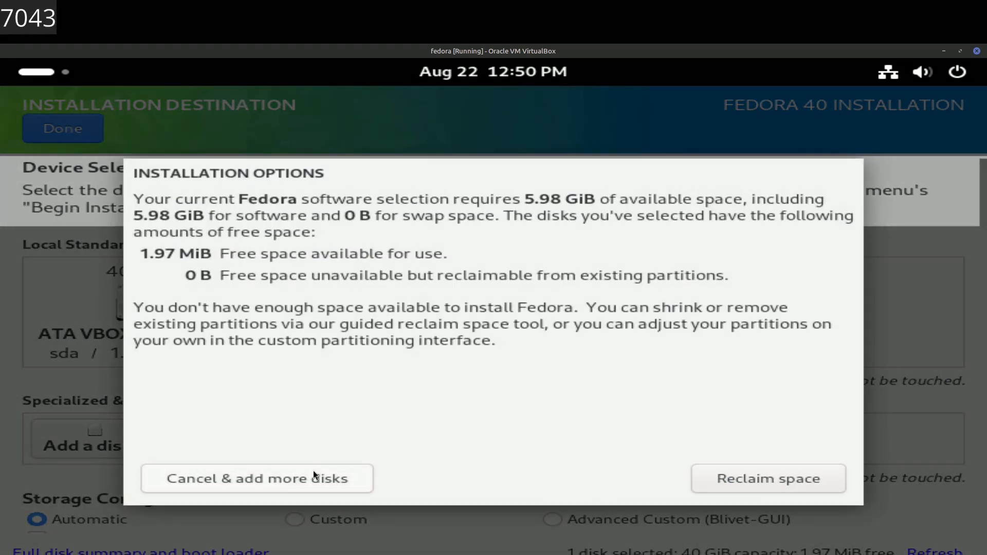
left_click(726, 479)
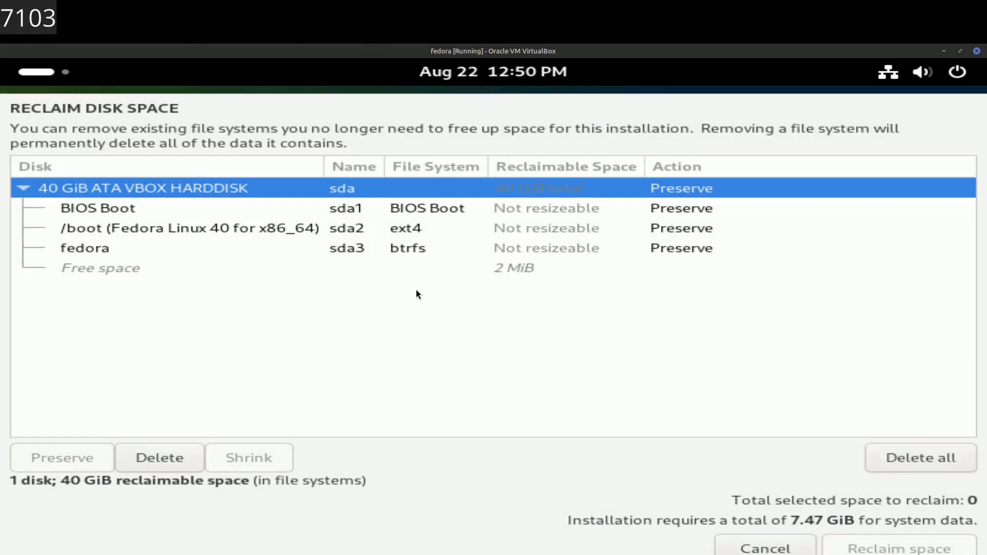
Step: Mark everything on the 40 GiB disk for deletion, reclaim the space and begin the Fedora installation
left_click(224, 231)
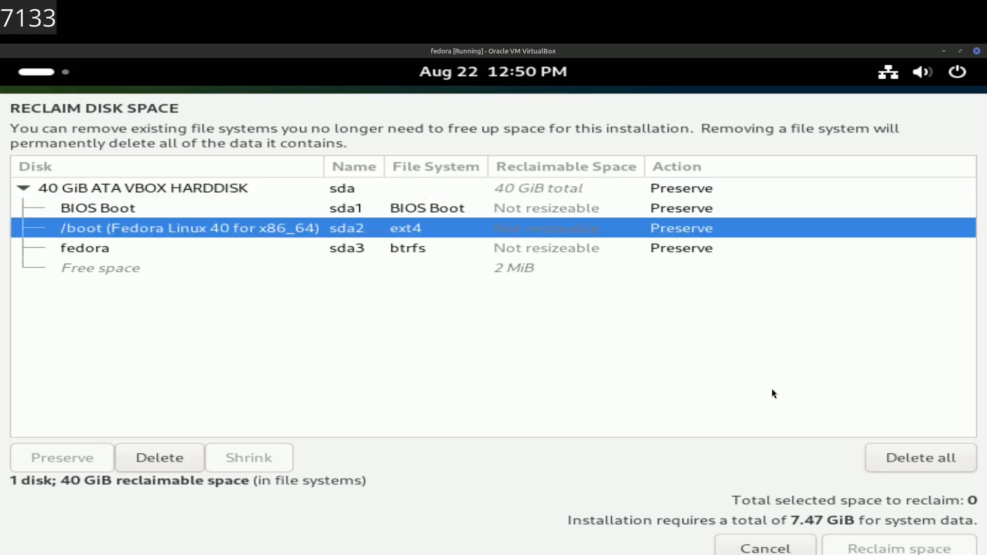
left_click(893, 447)
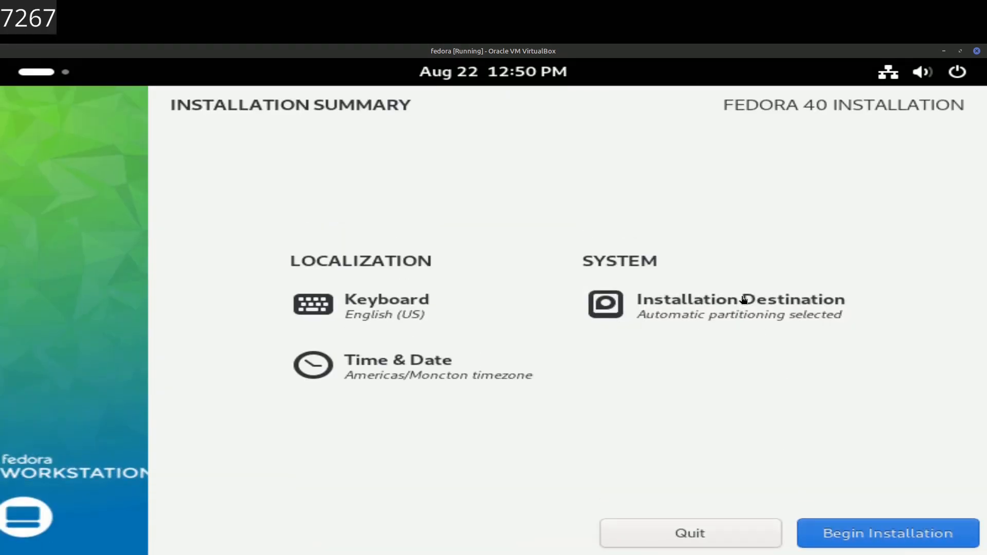
left_click(879, 535)
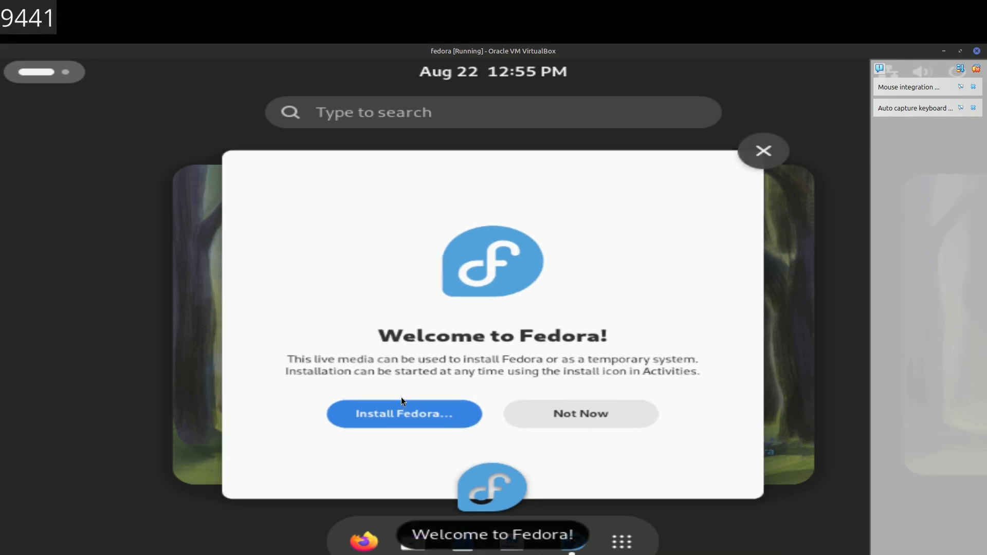
Step: Launch the Fedora installer from the live welcome screen and accept English (United States) as the installation language
left_click(411, 418)
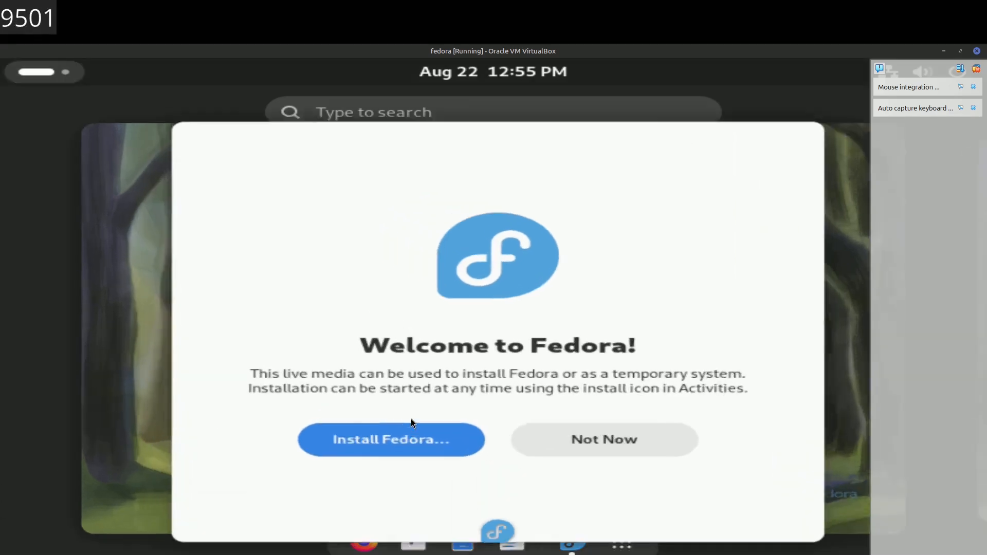
left_click(390, 451)
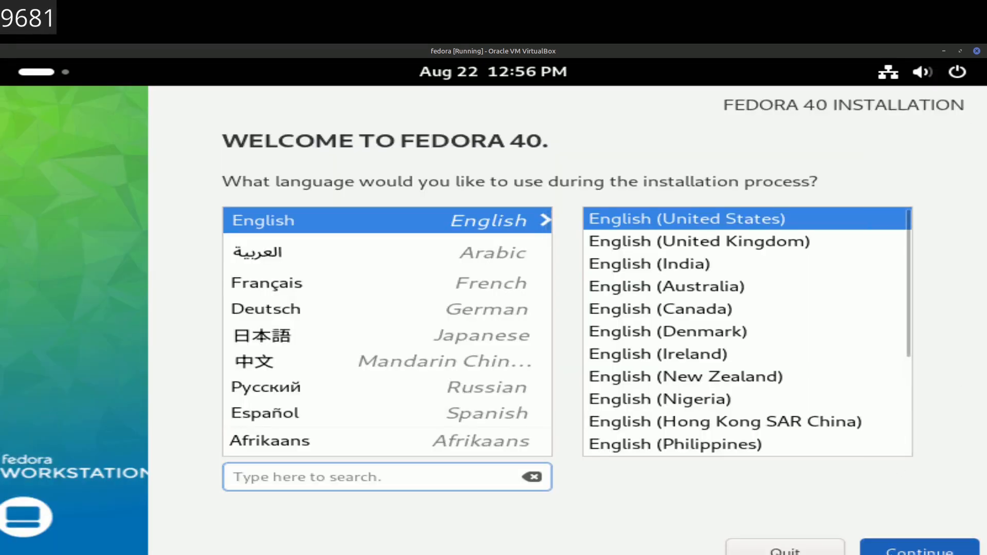
key("Return")
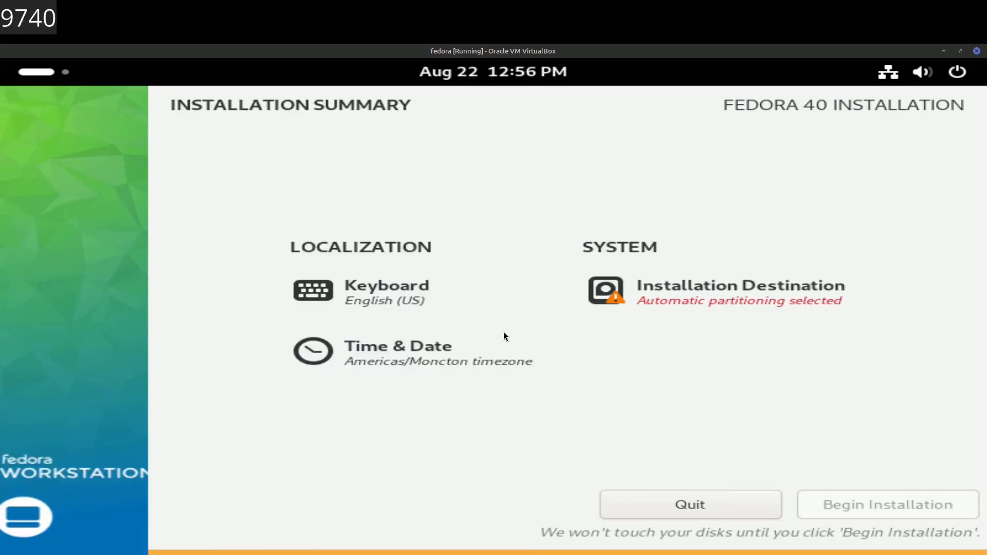
Step: Confirm the ATA VBOX HARDDISK with automatic storage configuration as the installation destination and proceed to reclaiming disk space
left_click(723, 287)
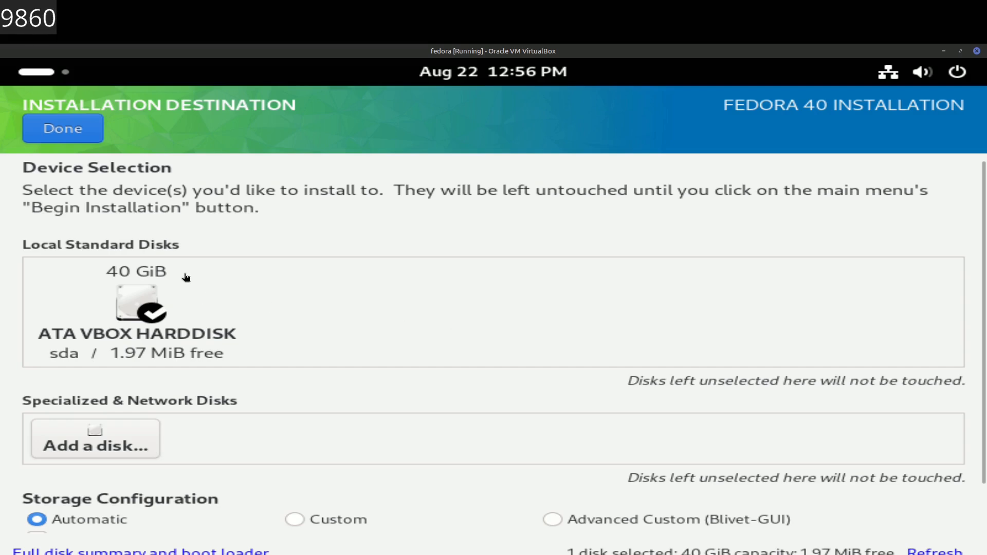
left_click(83, 128)
left_click(748, 485)
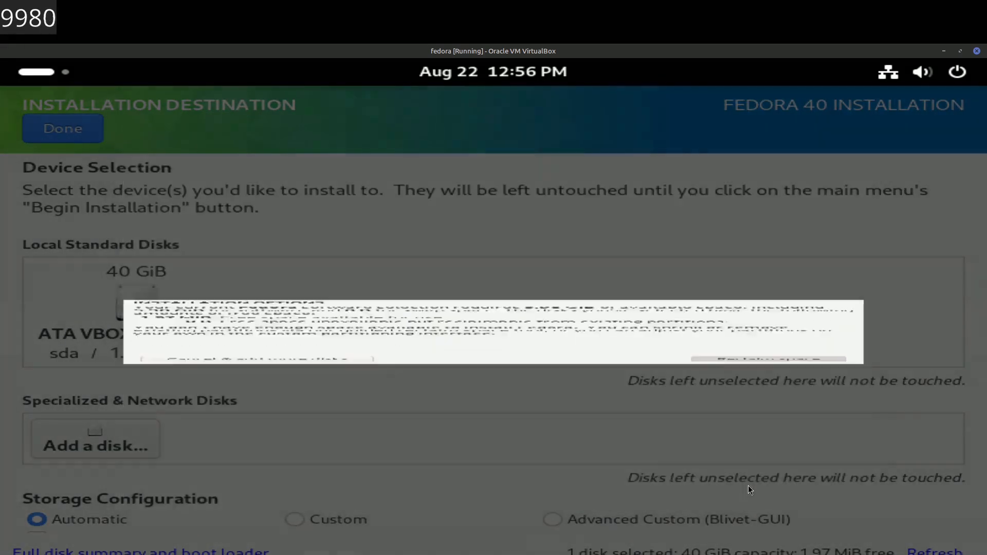
Step: Mark all partitions on the 40 GiB ATA VBOX HARDDISK for deletion, reclaim the space and begin the installation
left_click(918, 458)
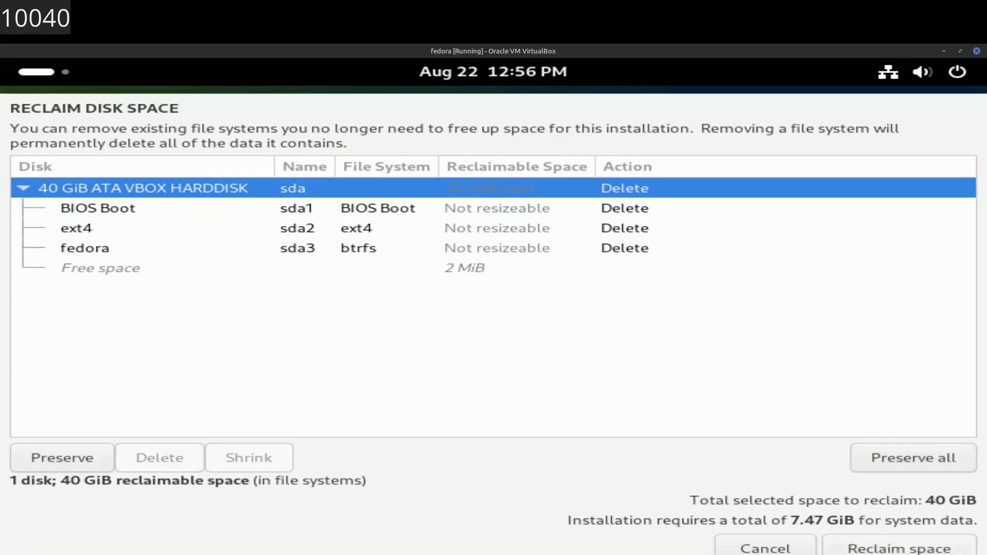
left_click(899, 546)
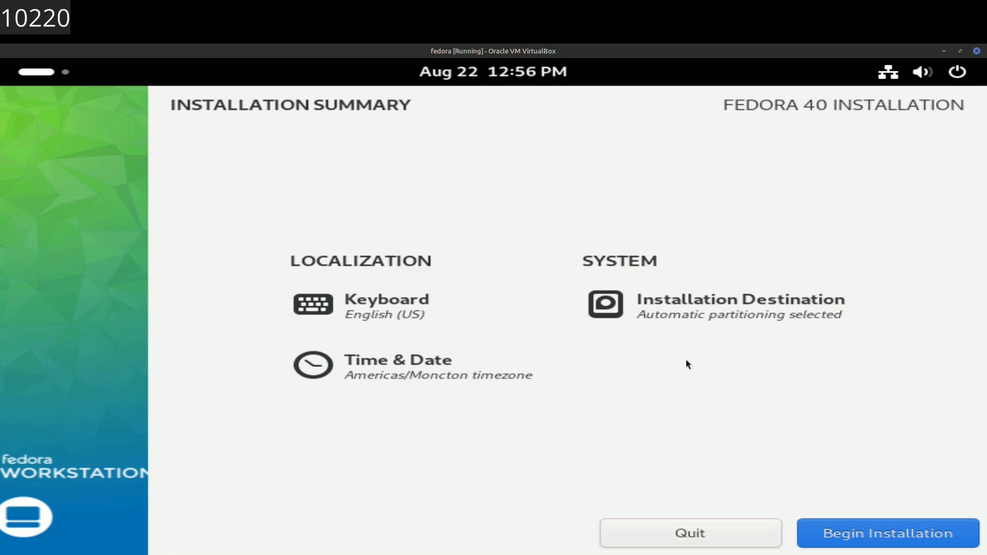
left_click(927, 535)
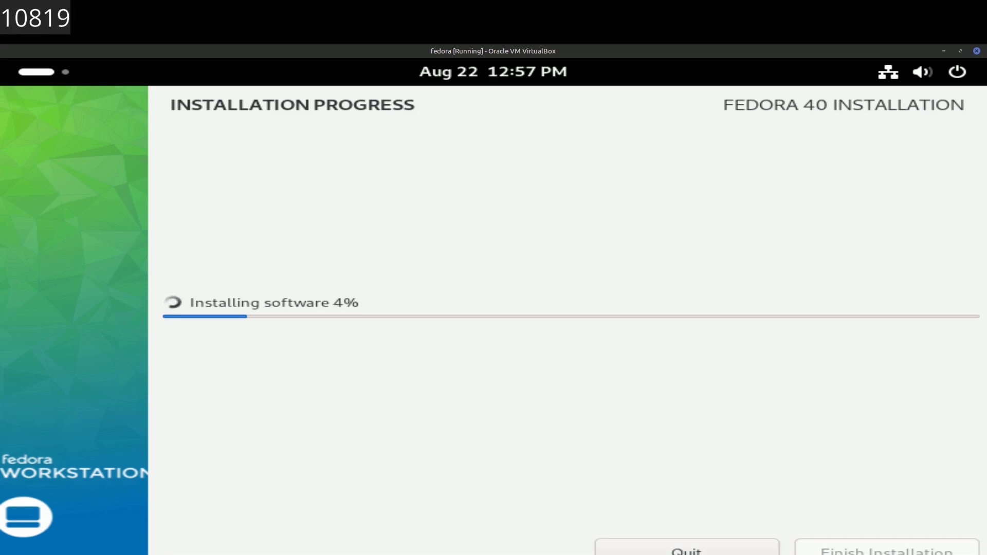
mouse_move(42, 551)
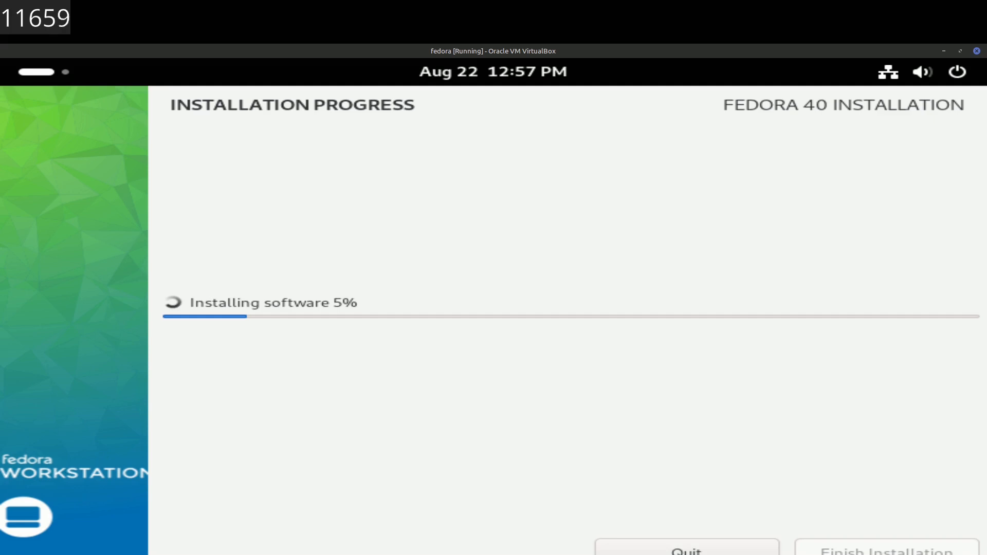
key("alt+Tab")
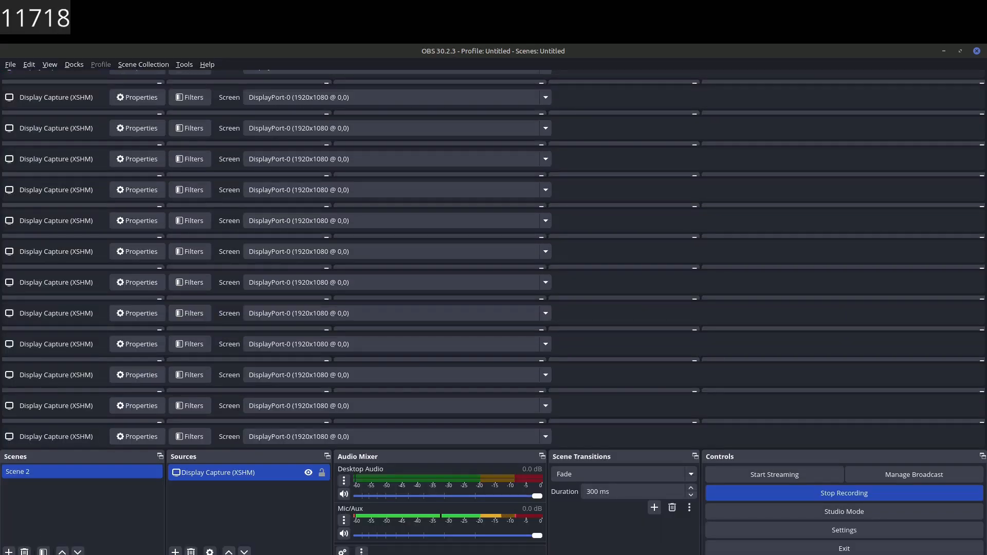